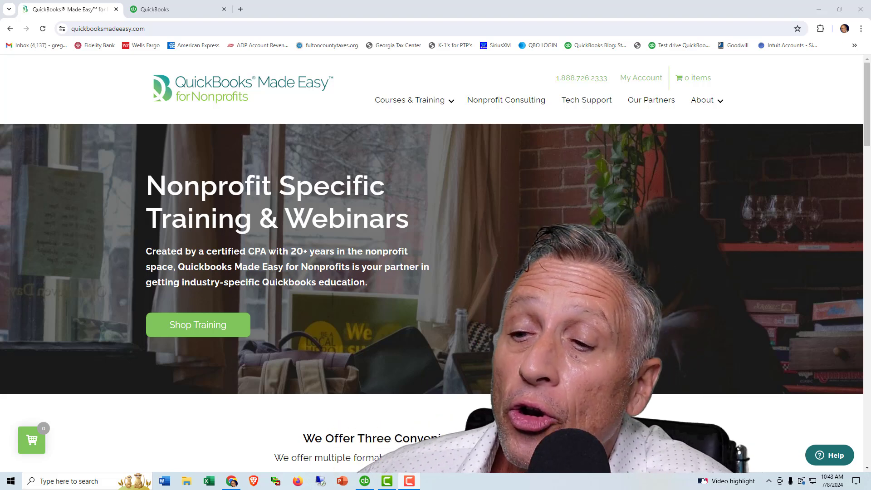
Switch to QuickBooks Online and look over the widgets on the company's home dashboard.
{"action": "left_click", "coordinate": [175, 9]}
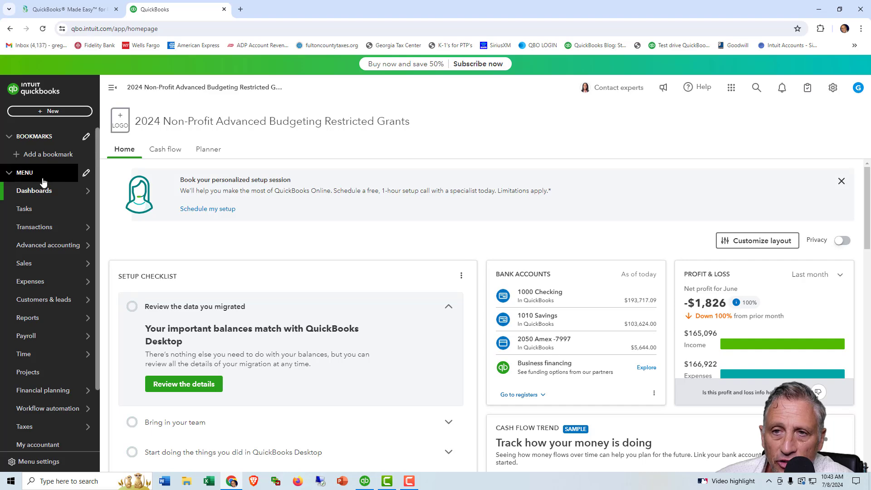
{"action": "left_click", "coordinate": [36, 192]}
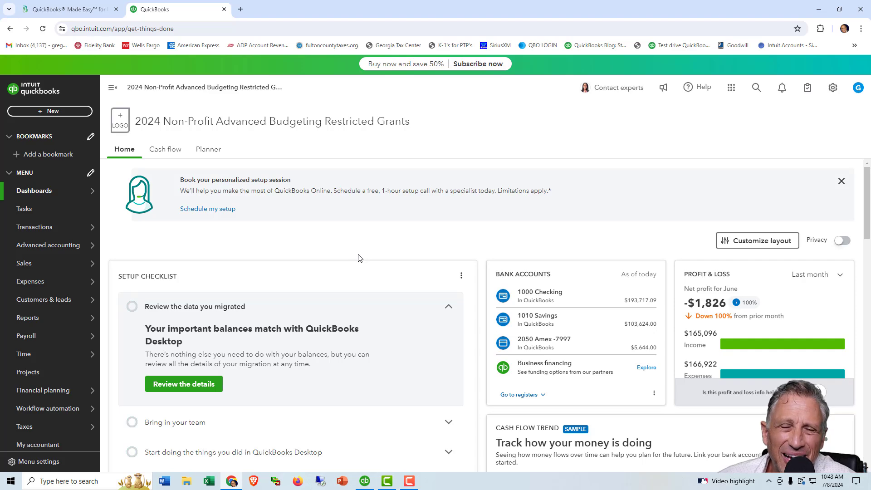
{"action": "scroll", "coordinate": [358, 258], "scroll_direction": "down", "scroll_amount": 15}
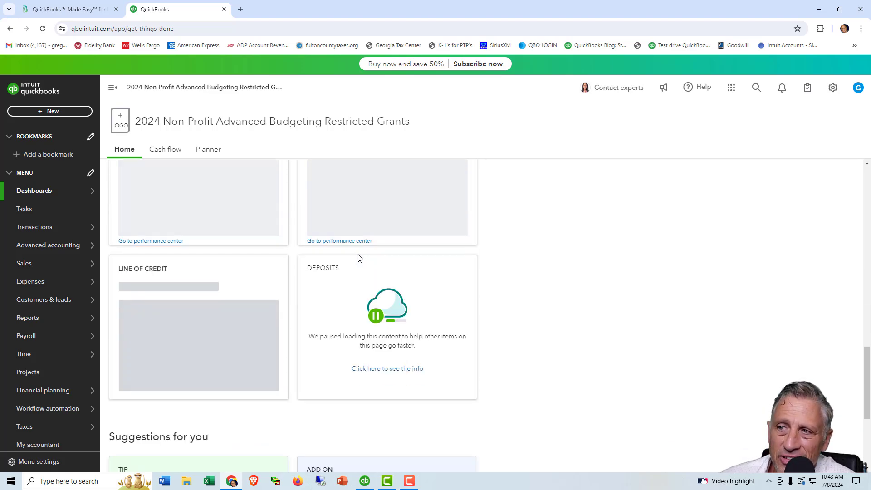
{"action": "scroll", "coordinate": [359, 258], "scroll_direction": "down", "scroll_amount": 4}
{"action": "scroll", "coordinate": [359, 257], "scroll_direction": "up", "scroll_amount": 10}
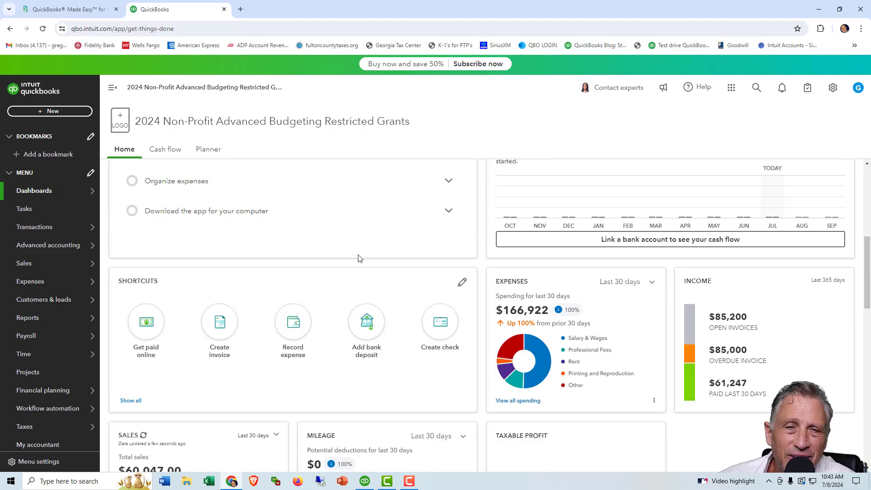
{"action": "scroll", "coordinate": [358, 258], "scroll_direction": "up", "scroll_amount": 6}
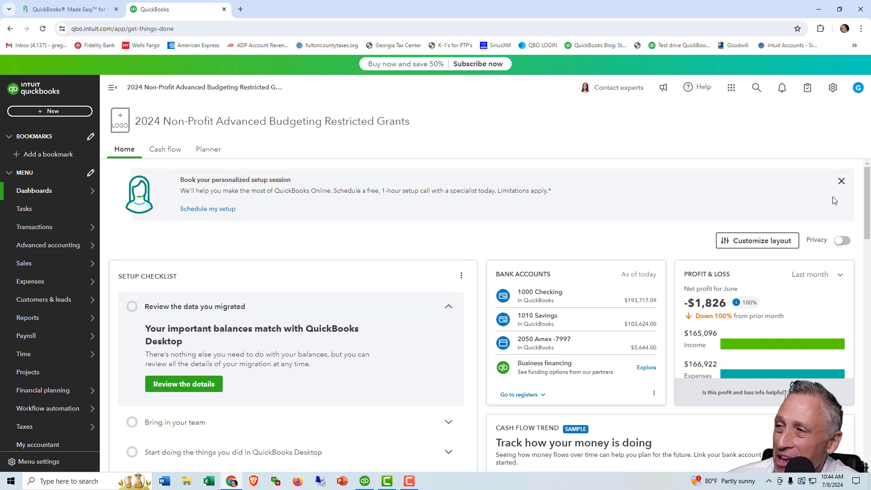
Dismiss the personalized setup session banner and hide the Setup Checklist widget from the dashboard.
{"action": "left_click", "coordinate": [842, 182]}
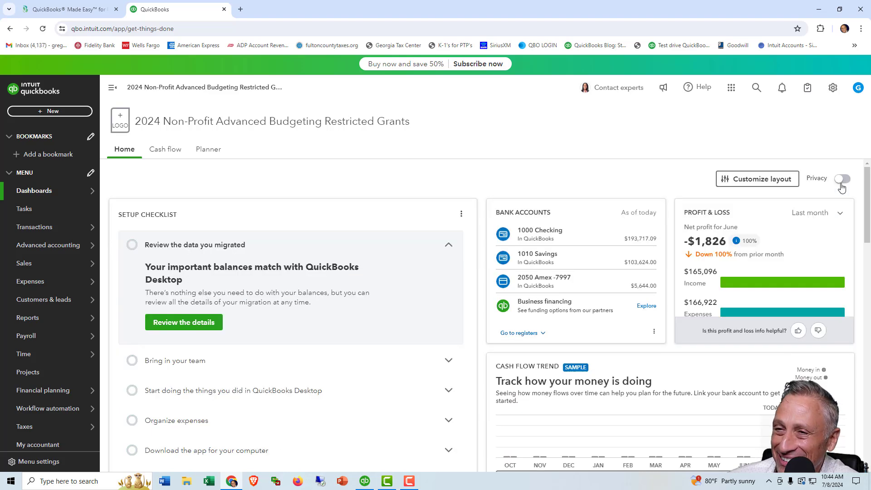
{"action": "scroll", "coordinate": [185, 263], "scroll_direction": "down", "scroll_amount": 3}
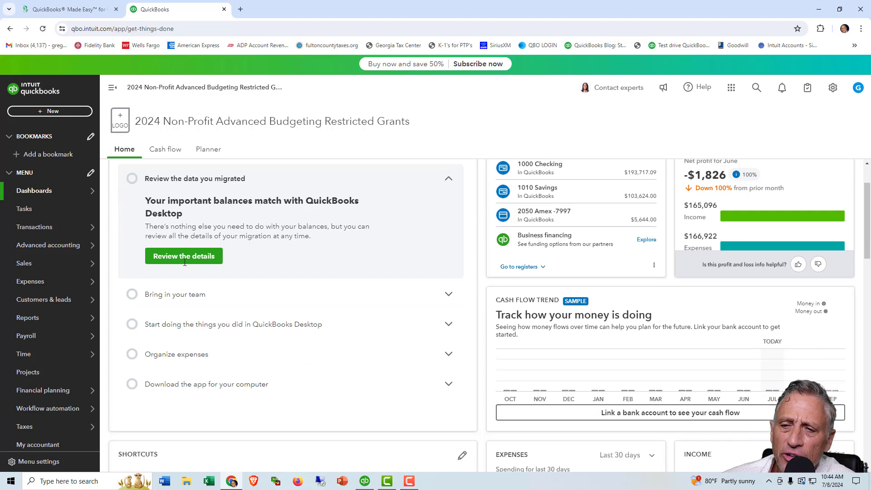
{"action": "scroll", "coordinate": [185, 263], "scroll_direction": "up", "scroll_amount": 3}
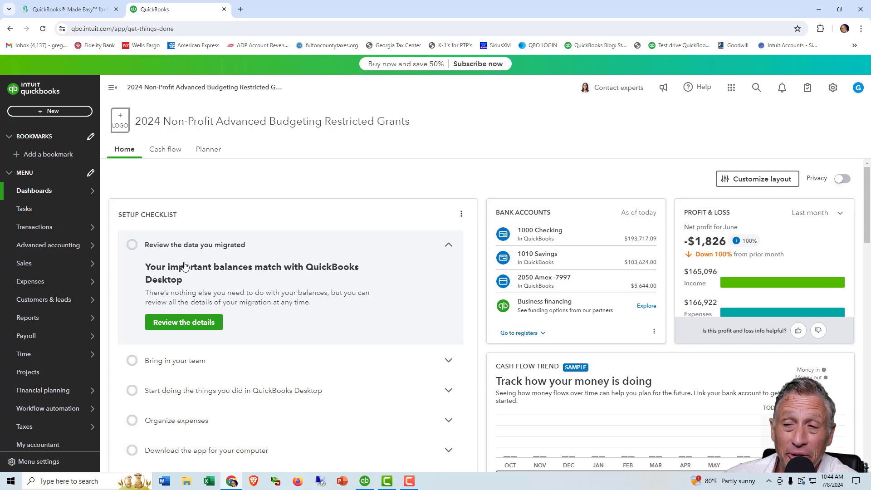
{"action": "left_click", "coordinate": [462, 217]}
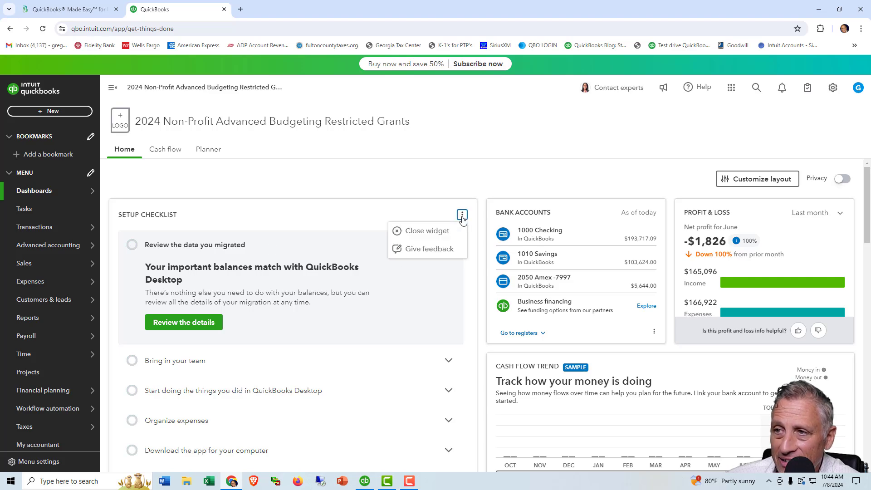
{"action": "left_click", "coordinate": [438, 236]}
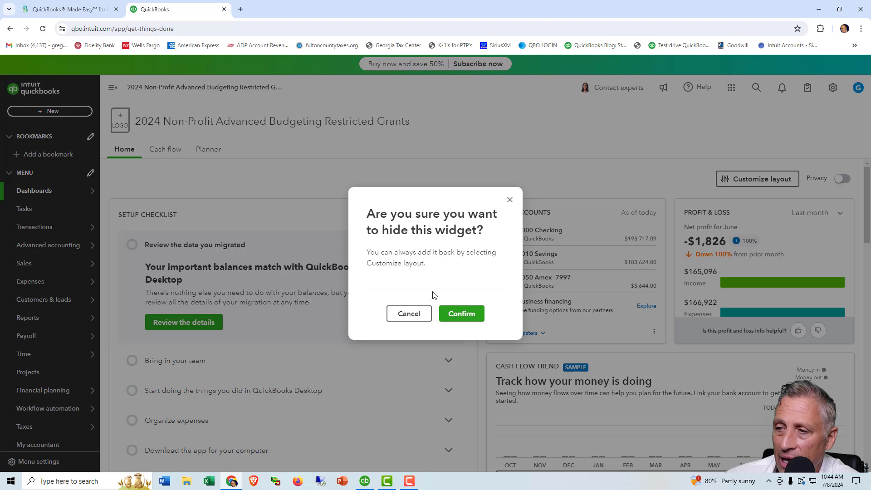
{"action": "left_click", "coordinate": [449, 317]}
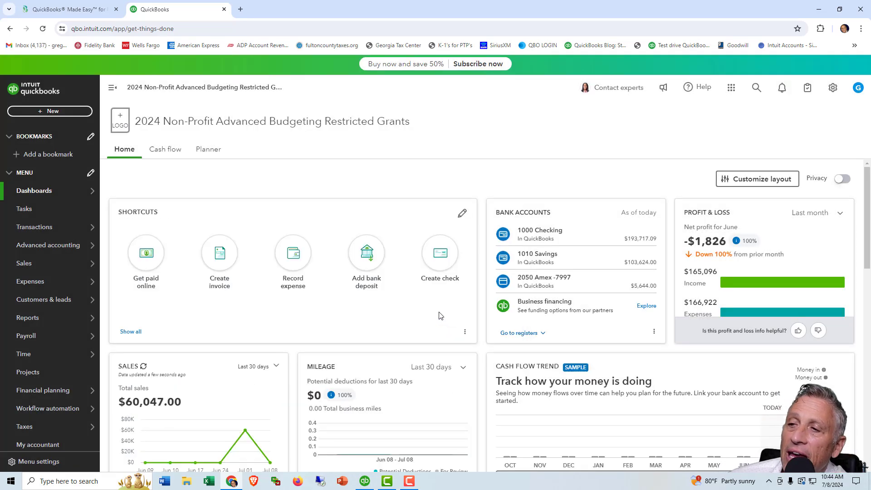
In the dashboard's favorite shortcuts, deselect Get paid online and Create invoice, and move Create check above Add bank deposit.
{"action": "scroll", "coordinate": [560, 274], "scroll_direction": "down", "scroll_amount": 3}
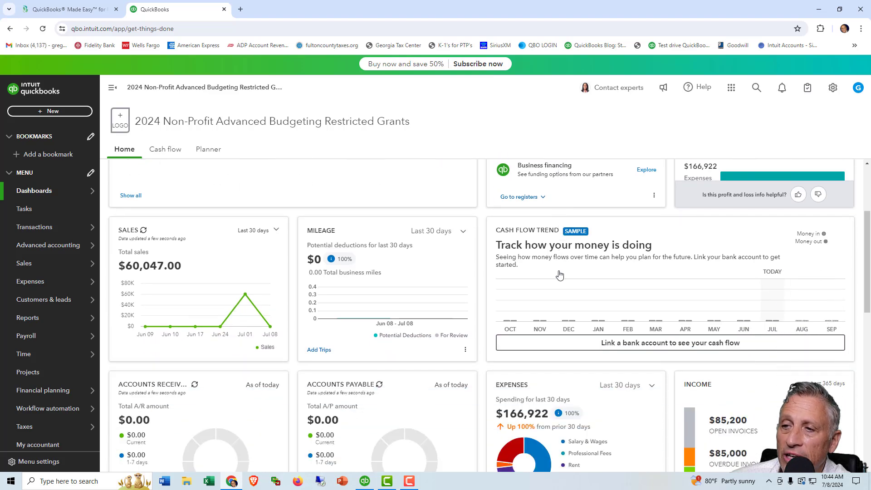
{"action": "scroll", "coordinate": [560, 274], "scroll_direction": "up", "scroll_amount": 4}
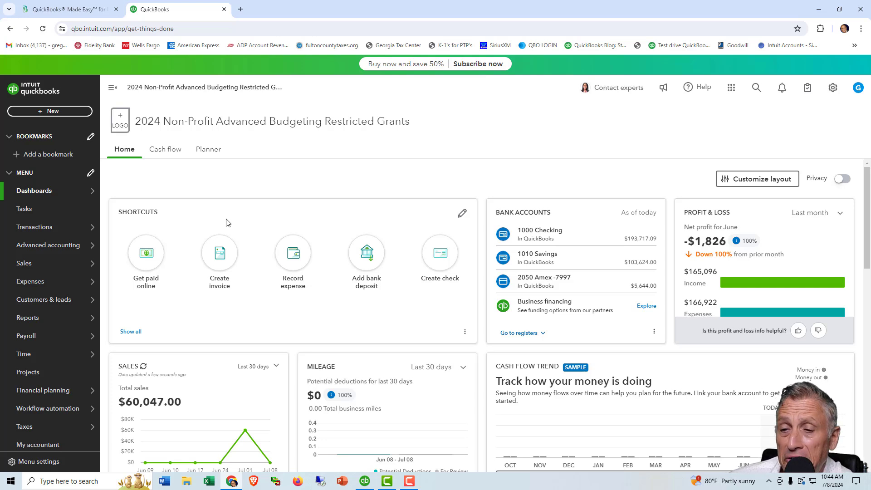
{"action": "left_click", "coordinate": [462, 215]}
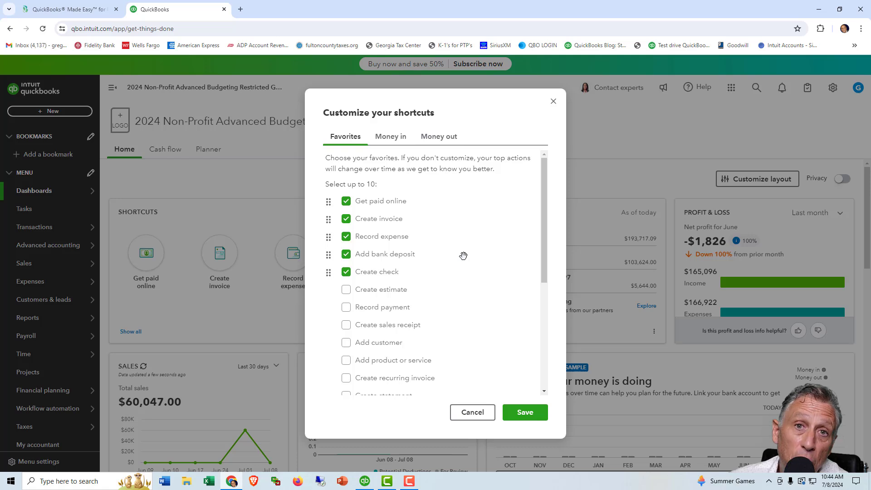
{"action": "left_click", "coordinate": [346, 203]}
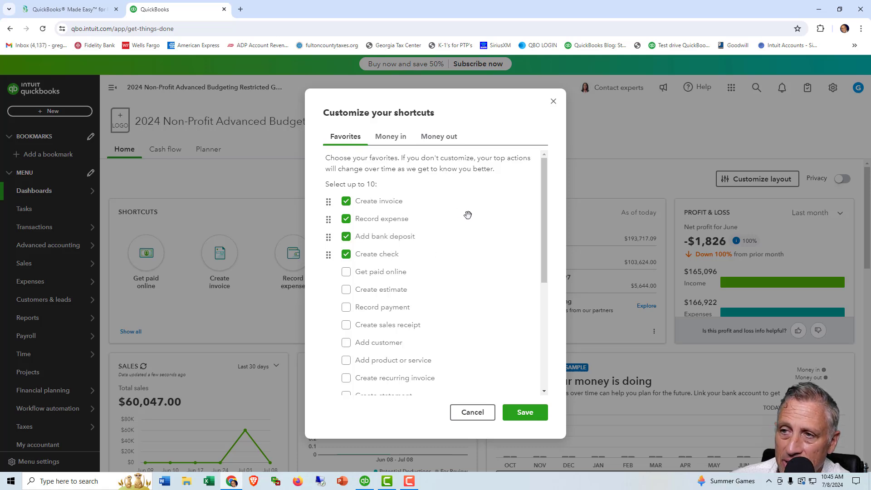
{"action": "left_click", "coordinate": [346, 202]}
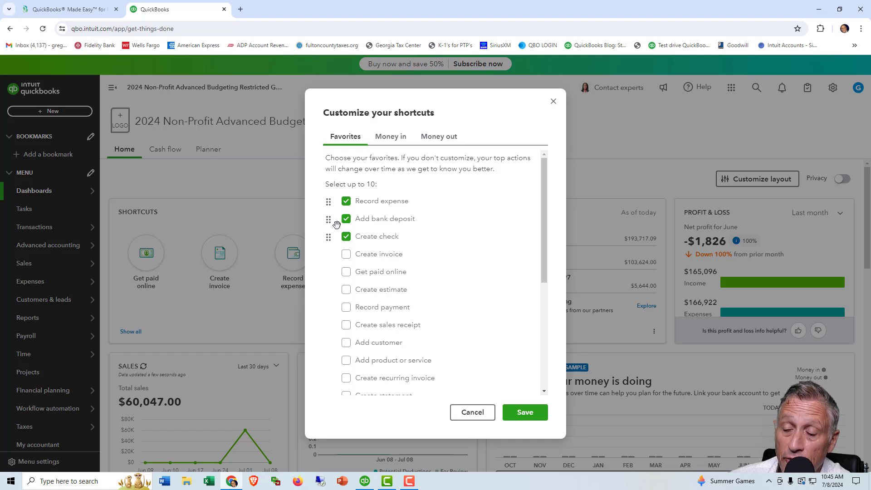
{"action": "left_click_drag", "start_coordinate": [329, 244], "coordinate": [326, 218]}
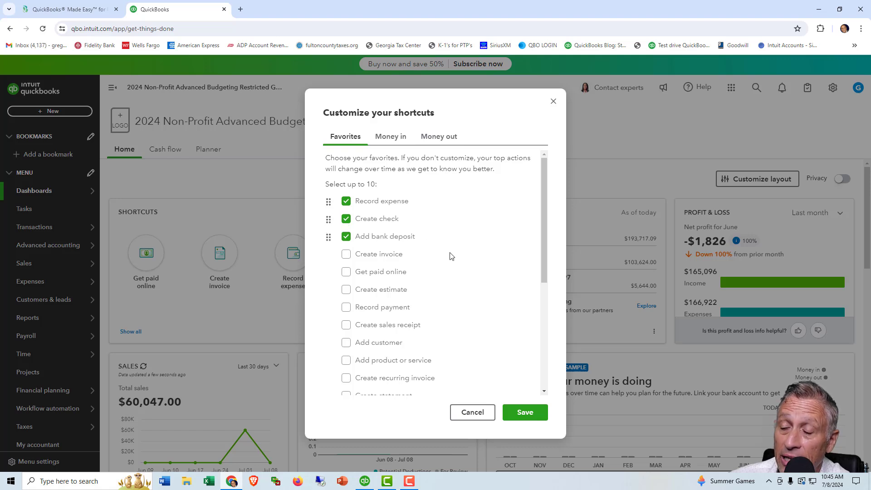
Add Create sales receipt to the favorite shortcuts, place it above Add bank deposit, and save the shortcuts.
{"action": "scroll", "coordinate": [467, 260], "scroll_direction": "down", "scroll_amount": 2}
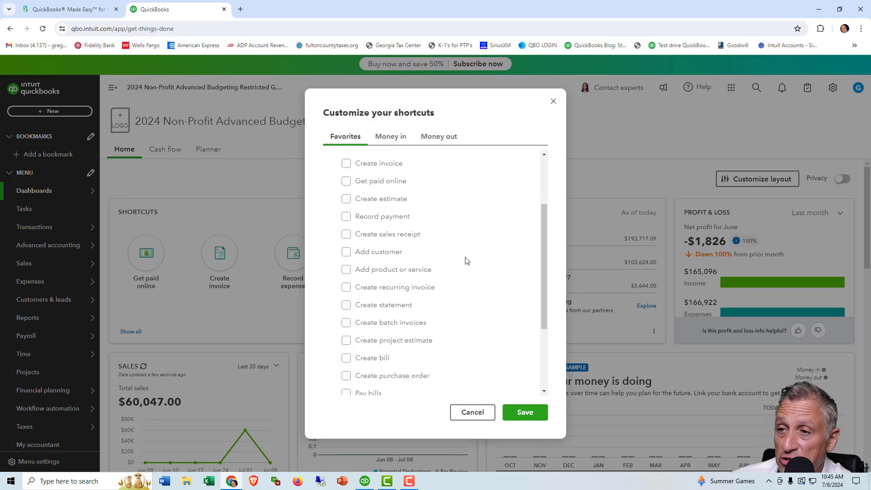
{"action": "left_click", "coordinate": [347, 240]}
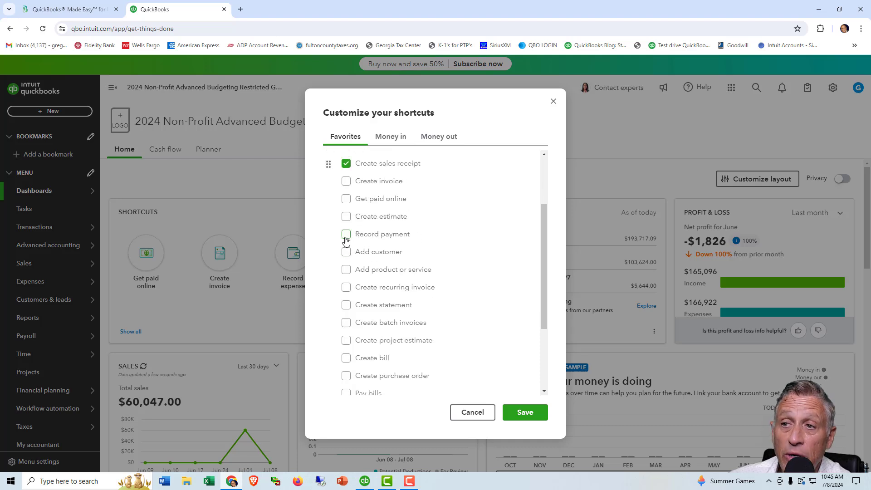
{"action": "scroll", "coordinate": [499, 234], "scroll_direction": "up", "scroll_amount": 2}
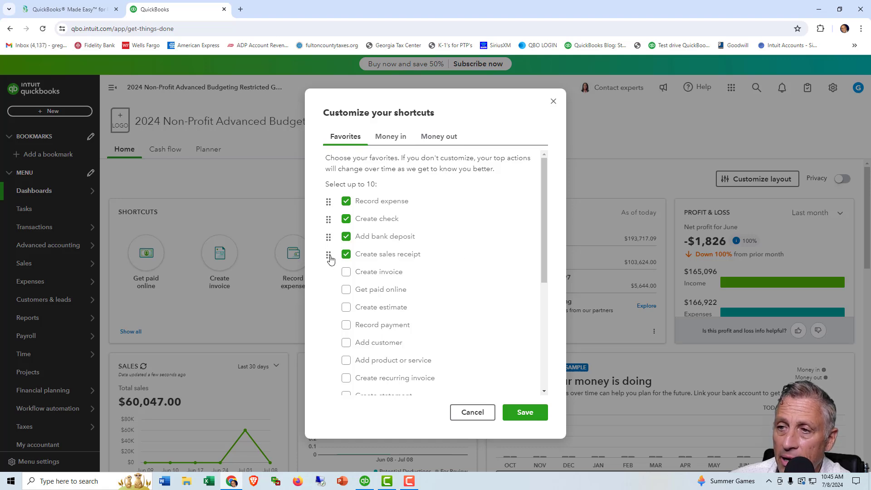
{"action": "left_click_drag", "start_coordinate": [330, 257], "coordinate": [329, 236]}
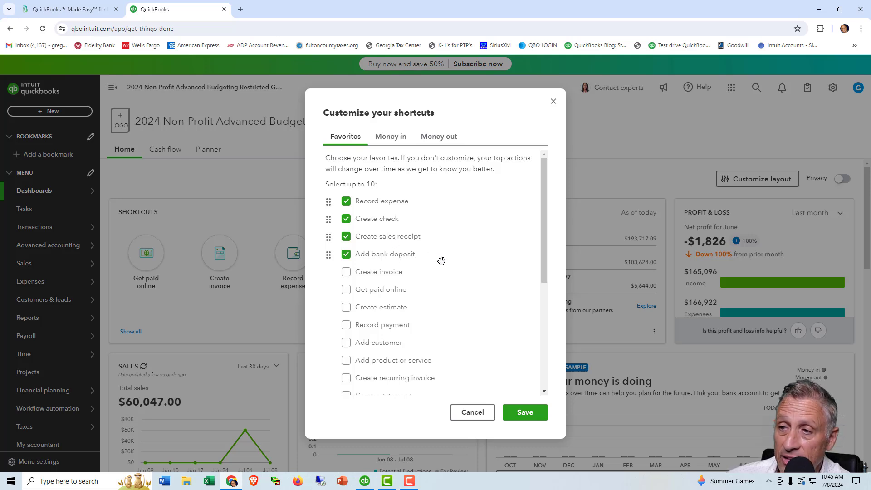
{"action": "scroll", "coordinate": [442, 261], "scroll_direction": "down", "scroll_amount": 3}
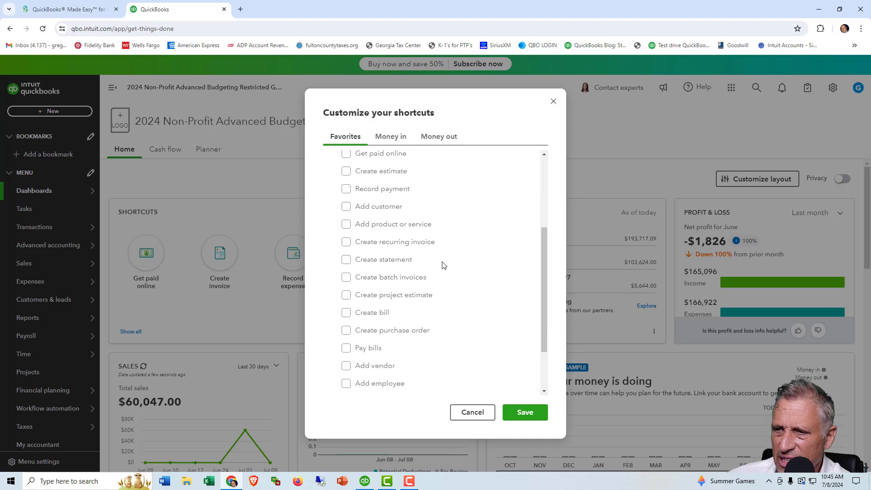
{"action": "scroll", "coordinate": [443, 265], "scroll_direction": "down", "scroll_amount": 2}
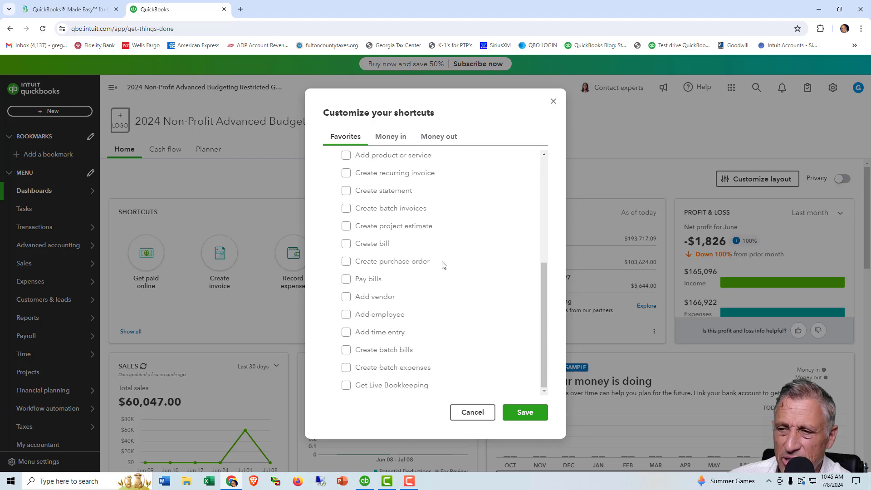
{"action": "scroll", "coordinate": [444, 266], "scroll_direction": "up", "scroll_amount": 5}
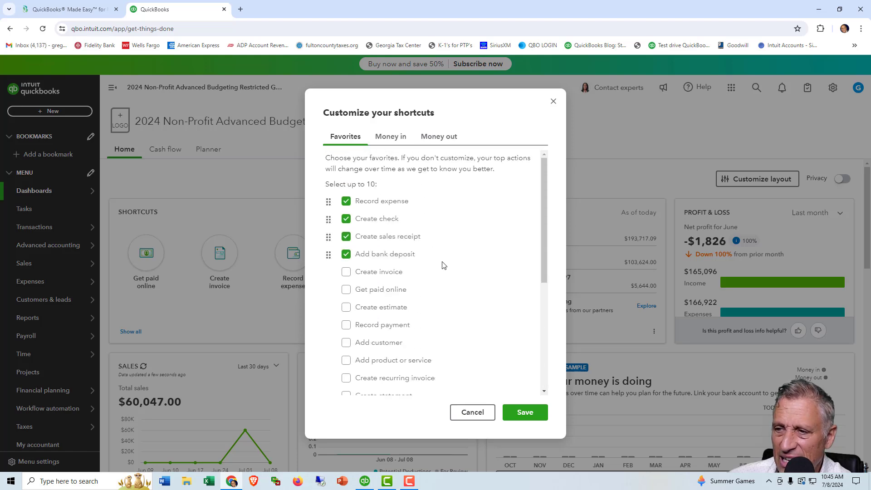
{"action": "left_click", "coordinate": [512, 417]}
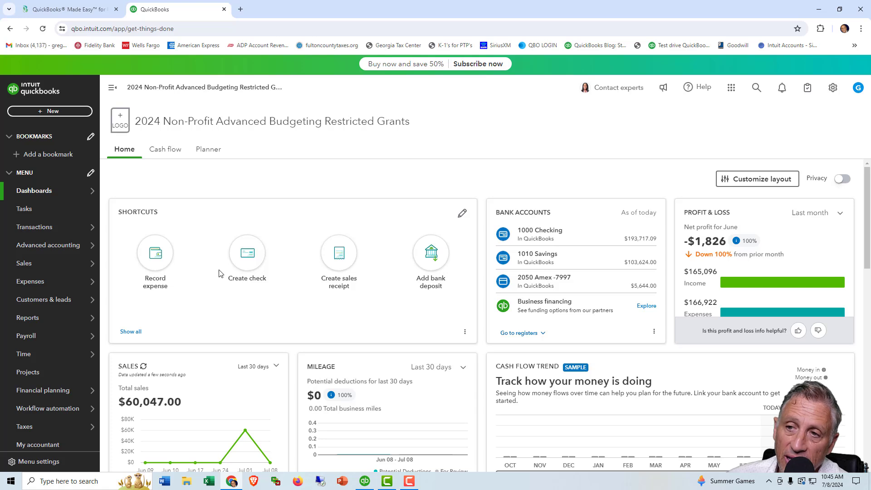
Try the Record expense shortcut to view a blank expense form, and close the form without entering anything.
{"action": "left_click", "coordinate": [162, 263]}
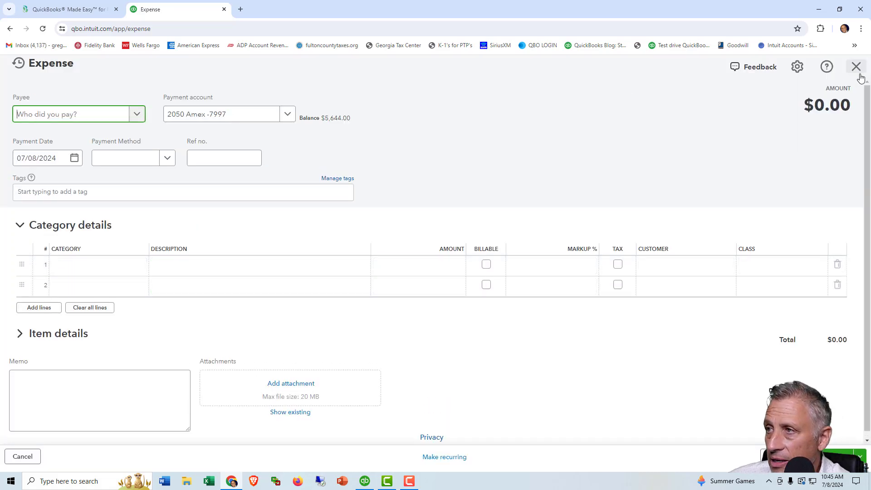
{"action": "left_click", "coordinate": [856, 67]}
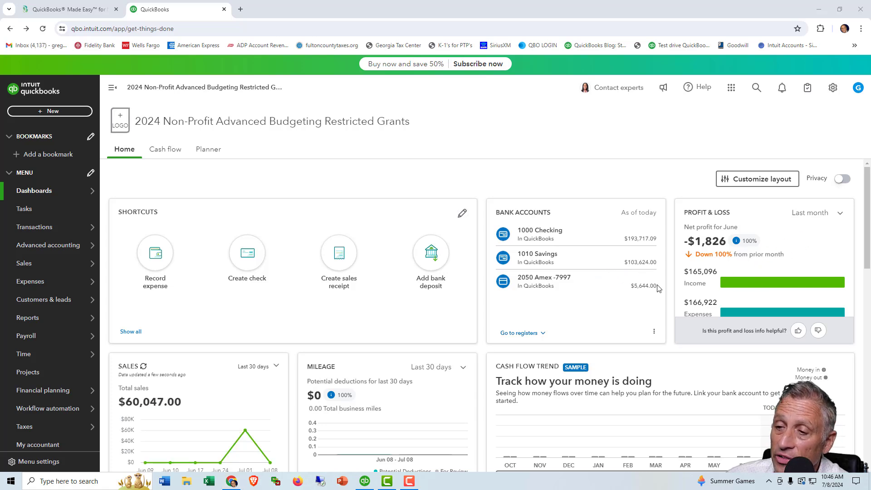
Review the dashboard's Sales and Accounts Receivable widgets and the list of new transaction types that can be created.
{"action": "scroll", "coordinate": [633, 318], "scroll_direction": "down", "scroll_amount": 3}
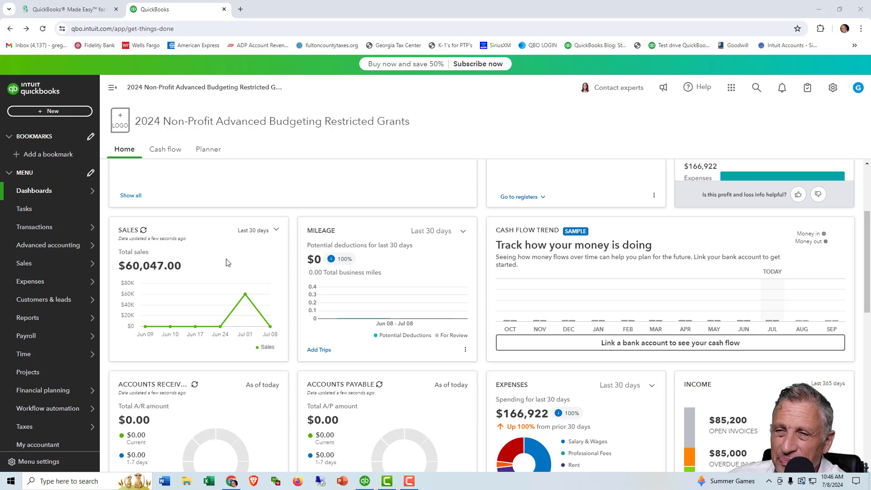
{"action": "scroll", "coordinate": [233, 399], "scroll_direction": "down", "scroll_amount": 1}
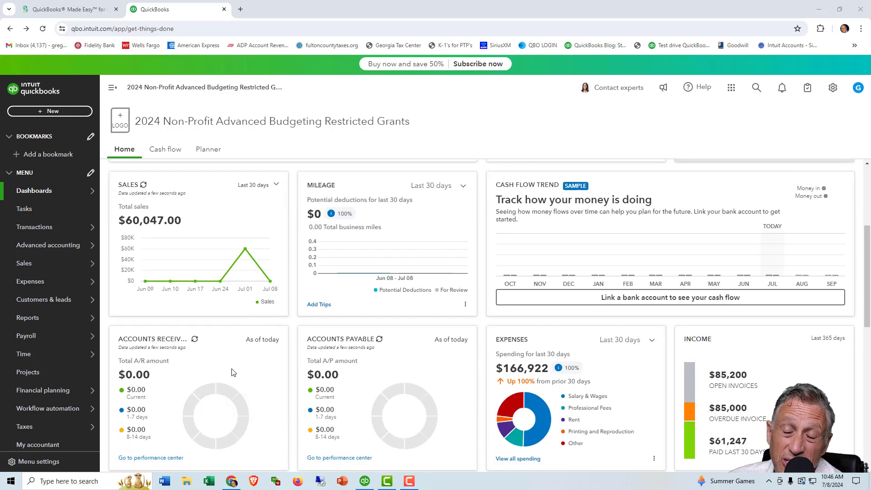
{"action": "scroll", "coordinate": [233, 373], "scroll_direction": "up", "scroll_amount": 1}
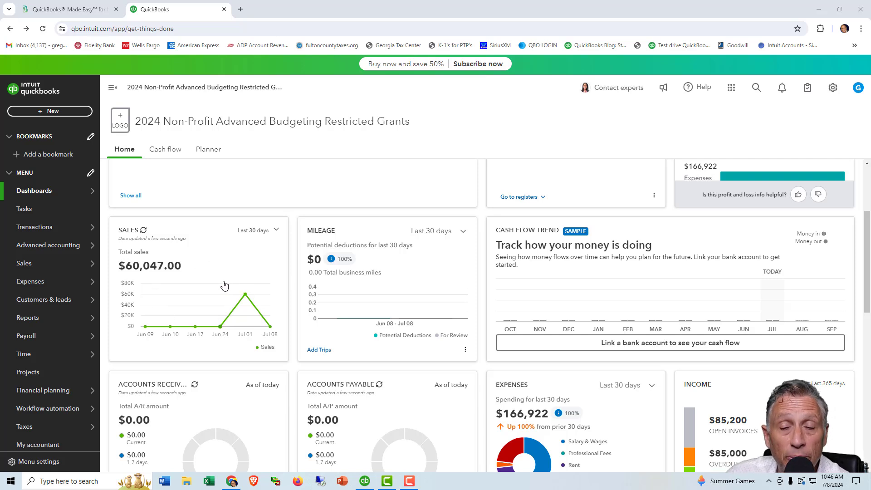
{"action": "left_click", "coordinate": [53, 112]}
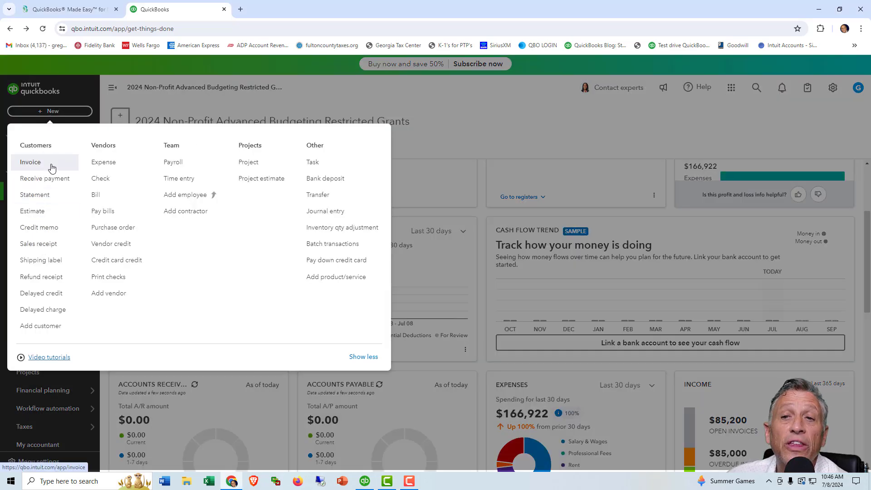
{"action": "left_click", "coordinate": [465, 141]}
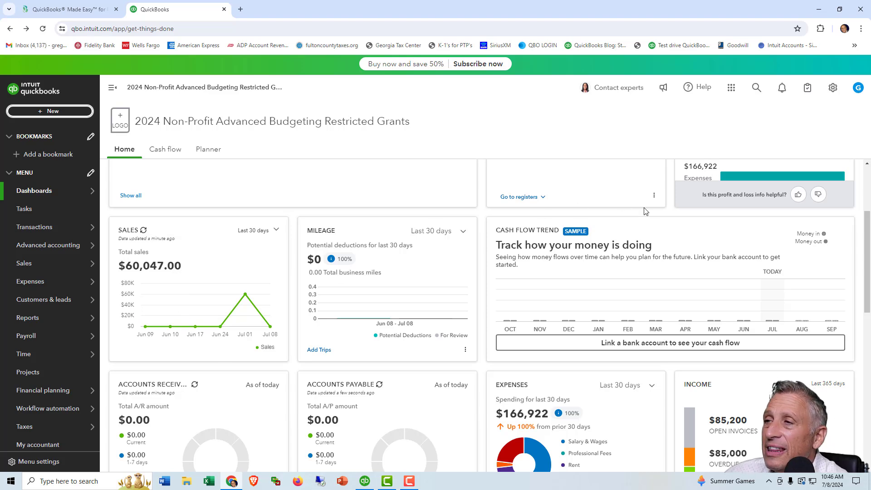
Start customizing the dashboard layout and remove the Sales and Accounts Receivable widgets.
{"action": "scroll", "coordinate": [645, 211], "scroll_direction": "up", "scroll_amount": 3}
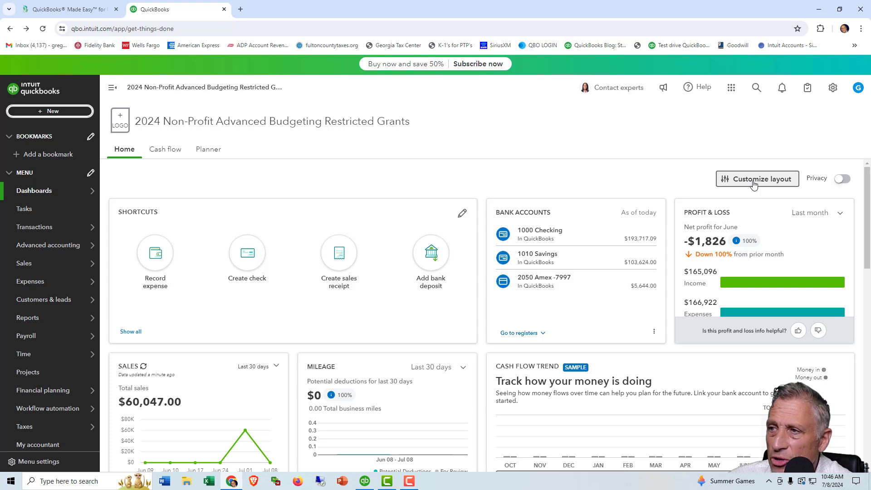
{"action": "left_click", "coordinate": [754, 182]}
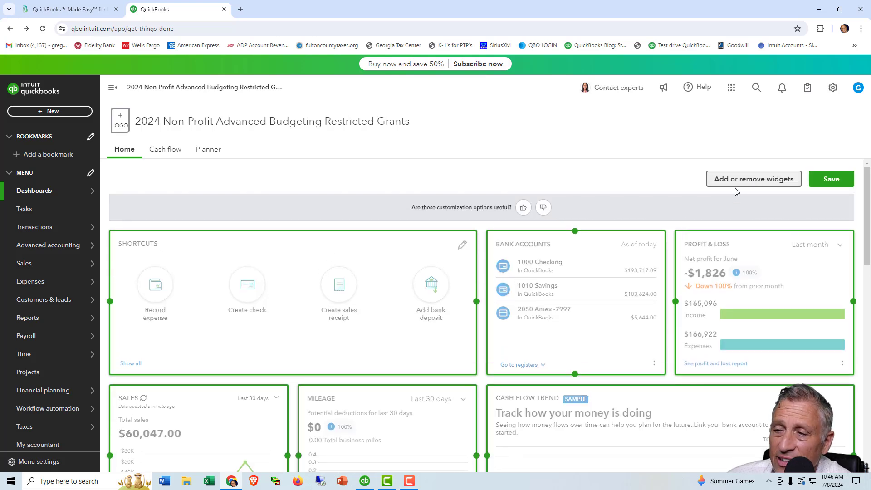
{"action": "mouse_move", "coordinate": [496, 278]}
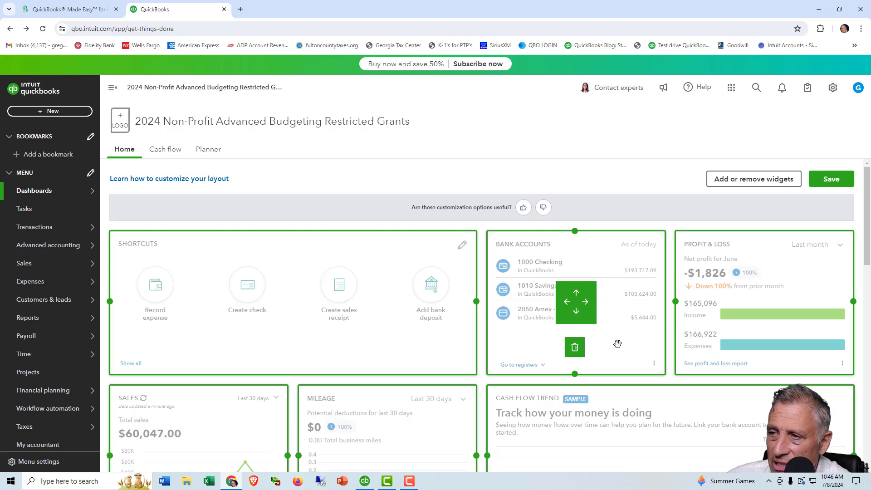
{"action": "scroll", "coordinate": [545, 336], "scroll_direction": "down", "scroll_amount": 4}
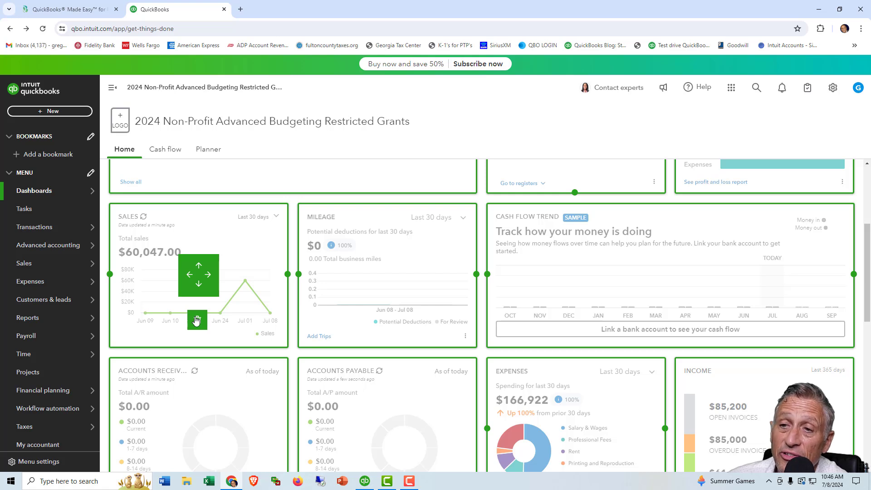
{"action": "left_click", "coordinate": [197, 320]}
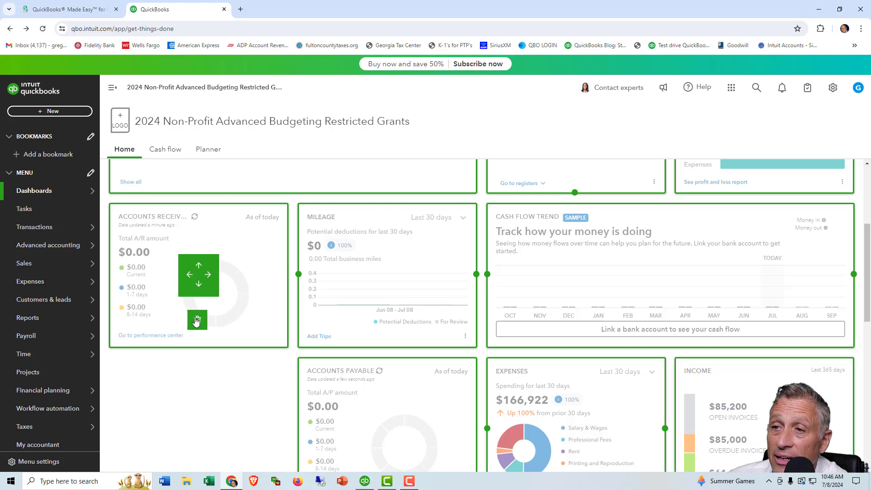
{"action": "left_click", "coordinate": [197, 320]}
Remove the Mileage, Cash Flow Trend and Income widgets from the dashboard layout.
{"action": "mouse_move", "coordinate": [385, 323]}
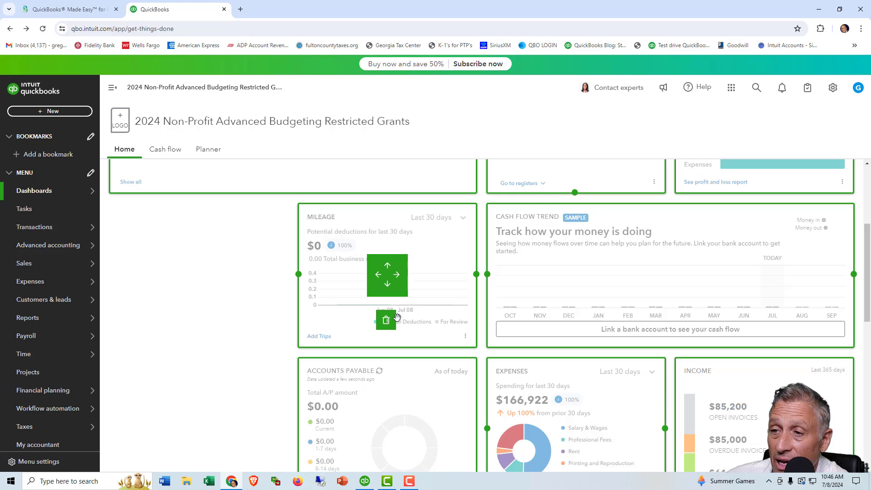
{"action": "left_click", "coordinate": [386, 322]}
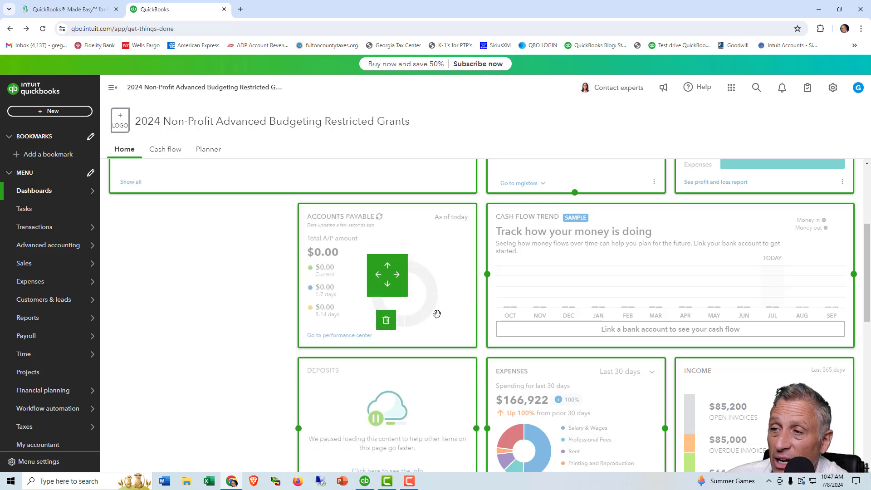
{"action": "mouse_move", "coordinate": [597, 272]}
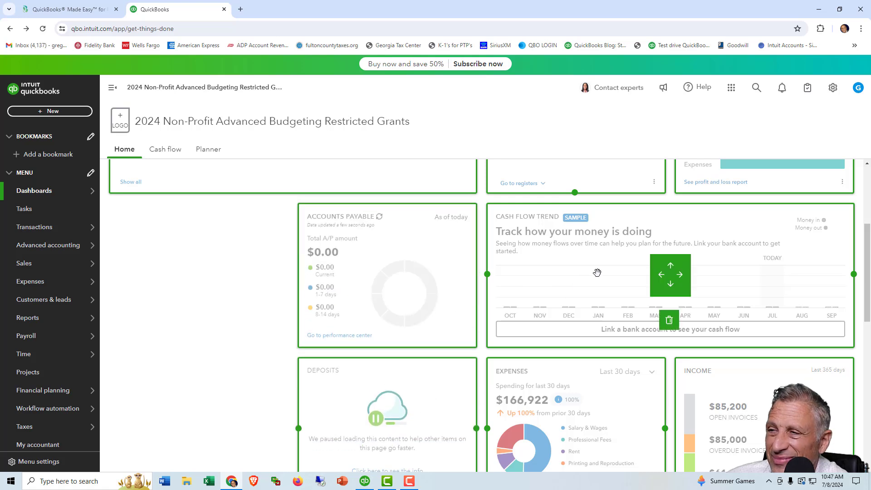
{"action": "left_click", "coordinate": [669, 321]}
{"action": "mouse_move", "coordinate": [642, 336]}
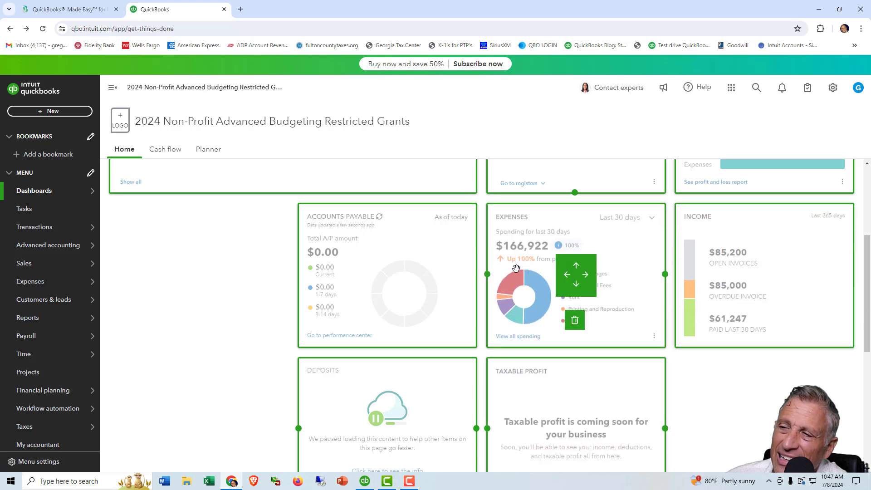
{"action": "mouse_move", "coordinate": [745, 255]}
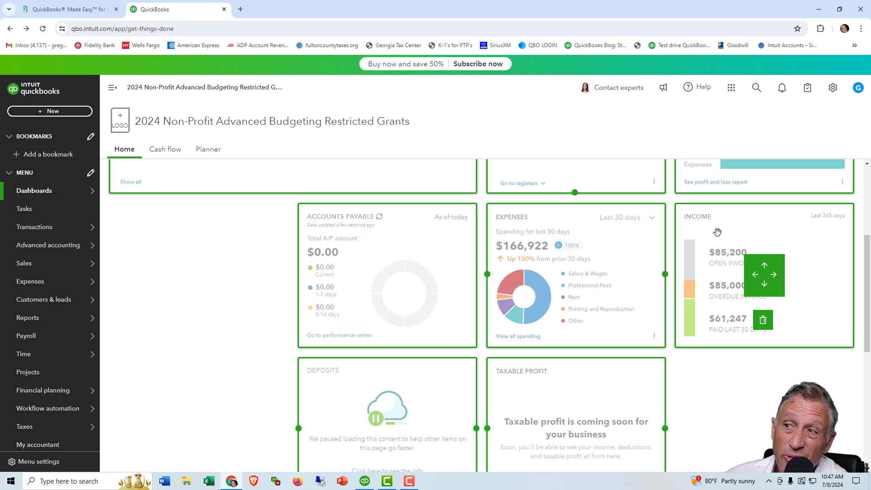
{"action": "left_click", "coordinate": [761, 323]}
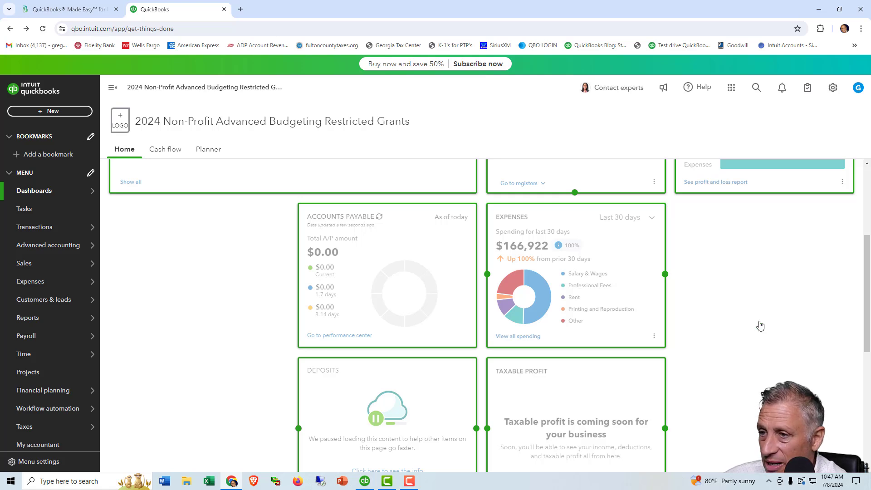
Remove the Taxable Profit and Deposits widgets from the dashboard layout.
{"action": "scroll", "coordinate": [761, 325], "scroll_direction": "down", "scroll_amount": 3}
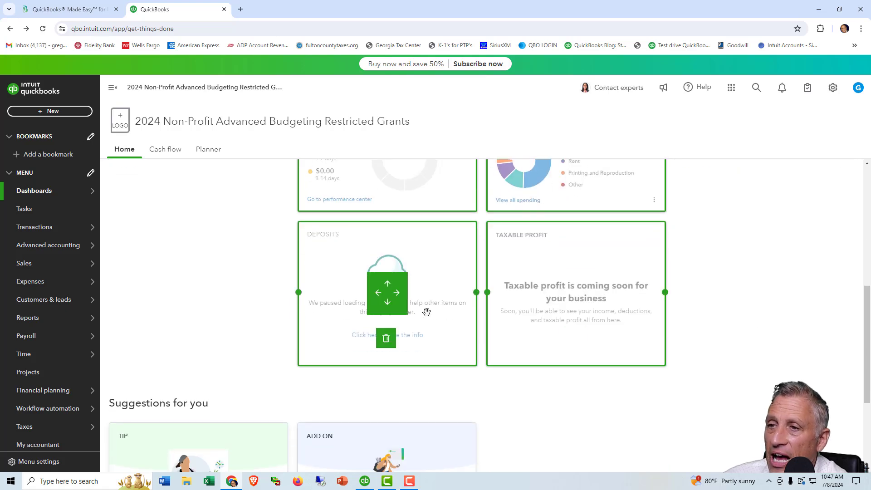
{"action": "mouse_move", "coordinate": [537, 295]}
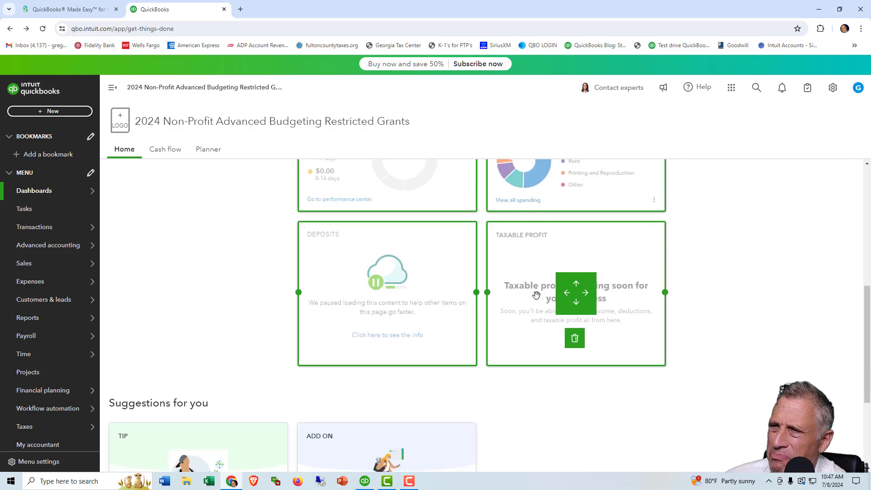
{"action": "left_click", "coordinate": [576, 346]}
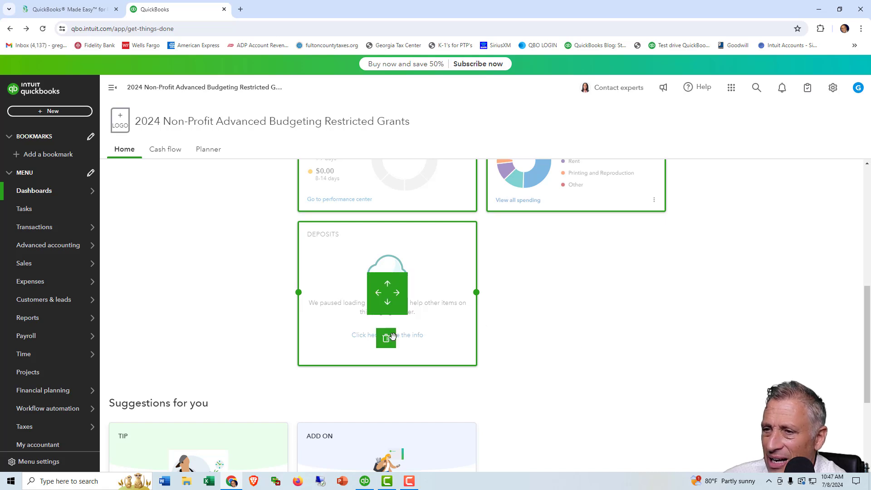
{"action": "left_click", "coordinate": [386, 339]}
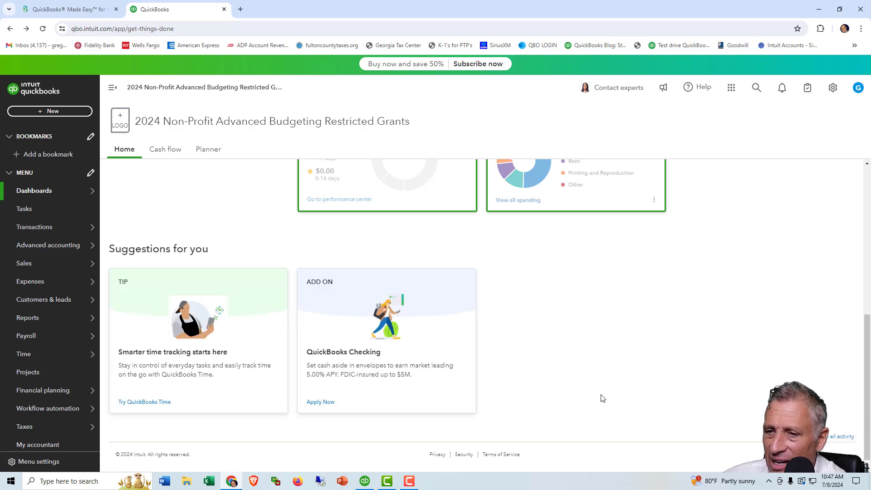
Dismiss every tip card under Suggestions for you, starting with the QuickBooks Time tip, leaving only the QuickBooks Checking add-on.
{"action": "mouse_move", "coordinate": [192, 383]}
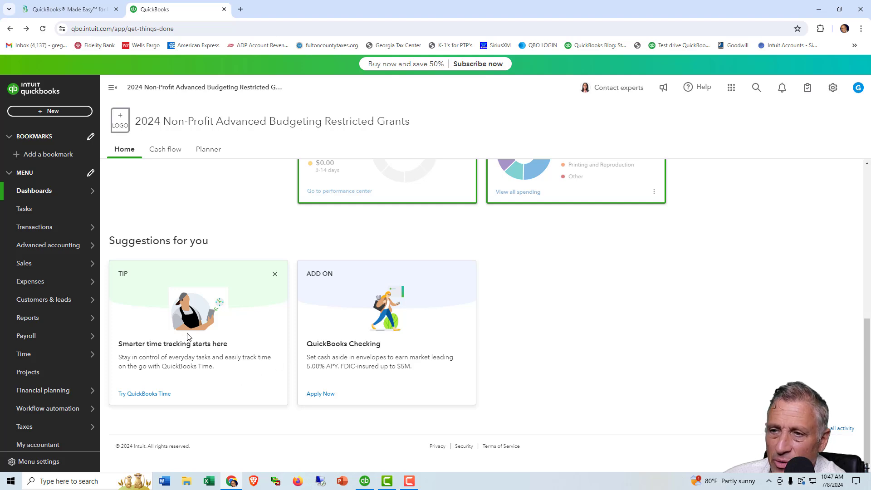
{"action": "left_click", "coordinate": [274, 274]}
{"action": "left_click", "coordinate": [275, 275]}
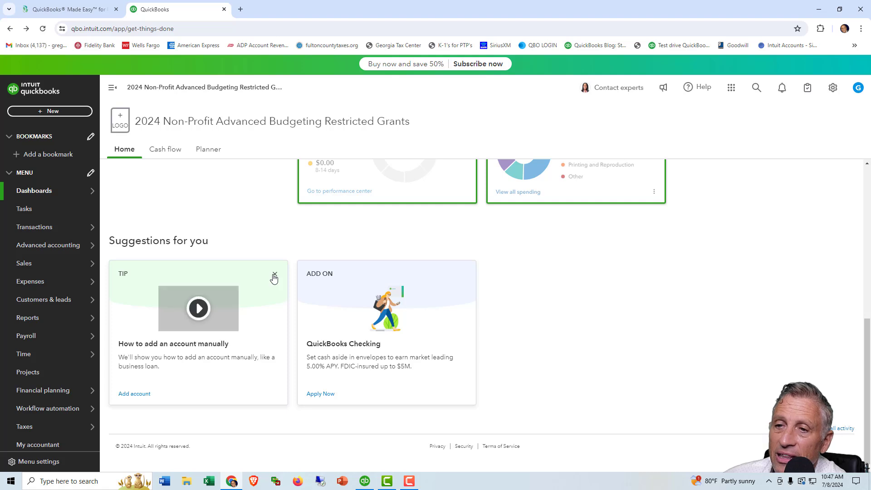
{"action": "left_click", "coordinate": [275, 275]}
{"action": "left_click", "coordinate": [275, 275]}
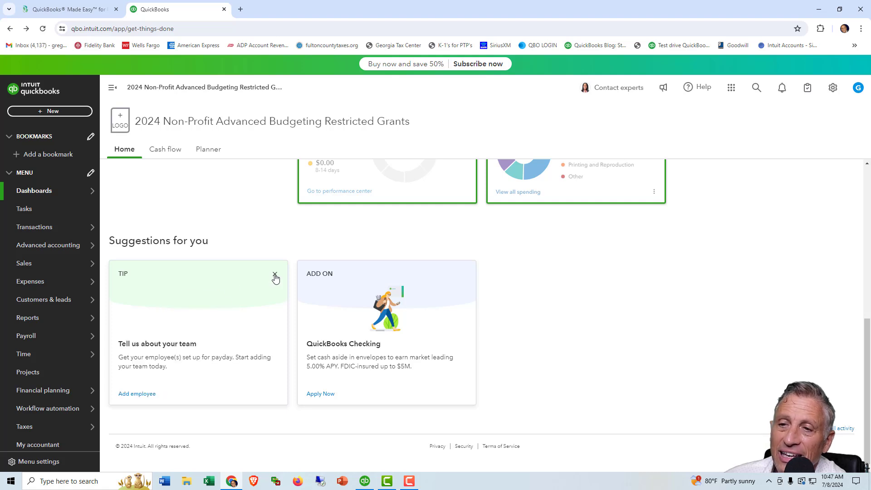
{"action": "left_click", "coordinate": [275, 275]}
{"action": "left_click", "coordinate": [275, 275]}
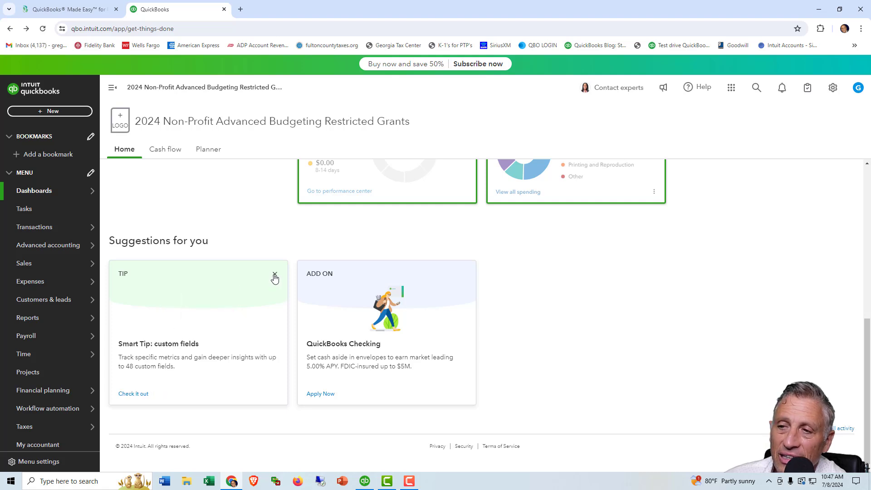
{"action": "left_click", "coordinate": [275, 275]}
{"action": "left_click", "coordinate": [274, 275]}
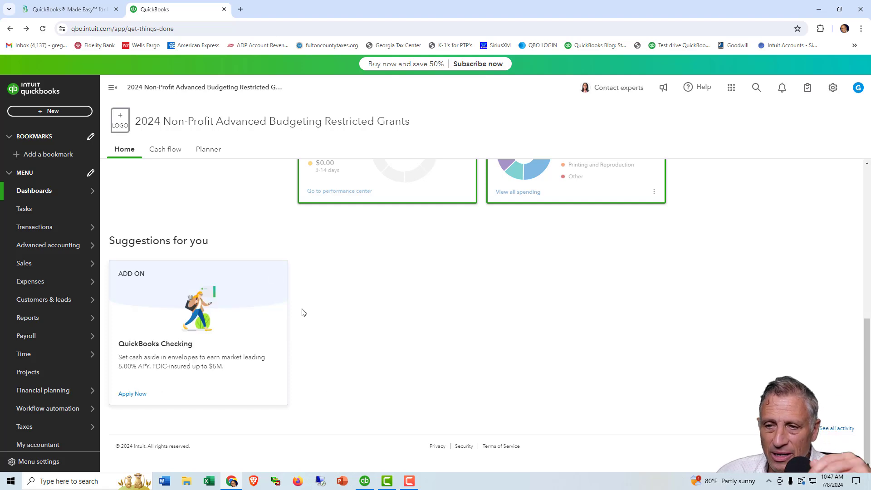
Move the Profit & Loss widget into the gap beside Accounts Payable, and the Expenses widget into the freed spot beside Bank Accounts.
{"action": "mouse_move", "coordinate": [91, 318]}
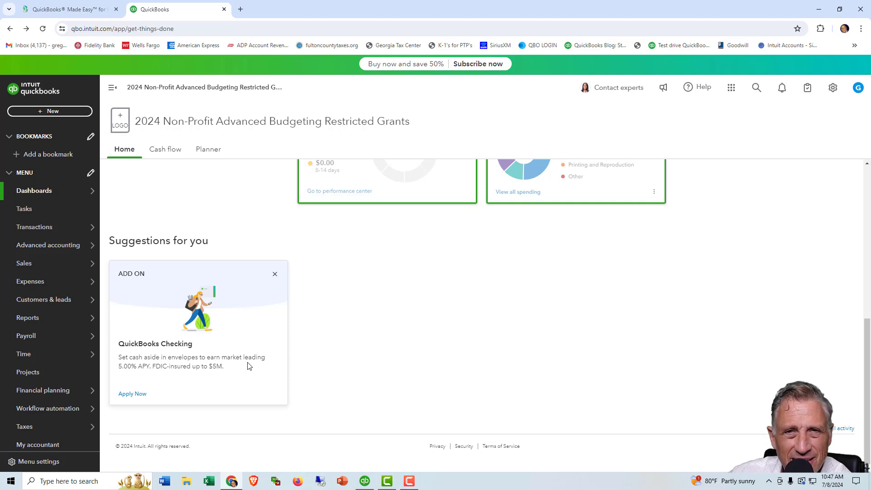
{"action": "scroll", "coordinate": [521, 403], "scroll_direction": "up", "scroll_amount": 8}
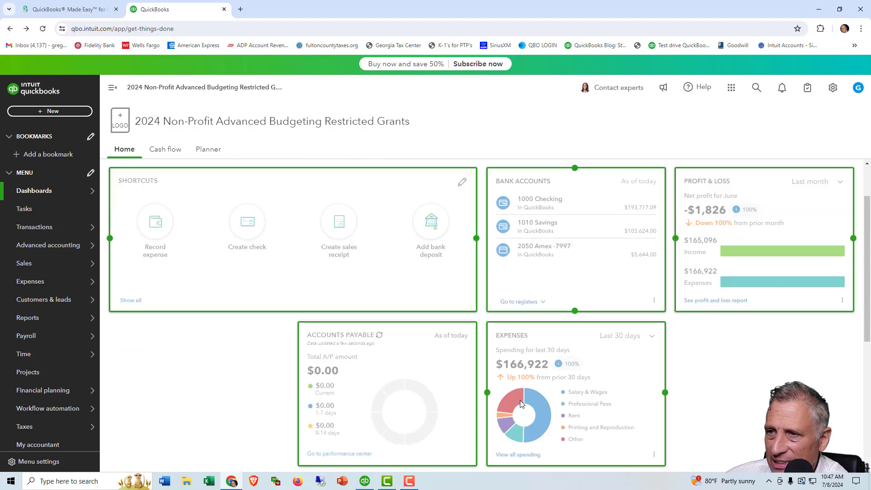
{"action": "scroll", "coordinate": [521, 403], "scroll_direction": "down", "scroll_amount": 2}
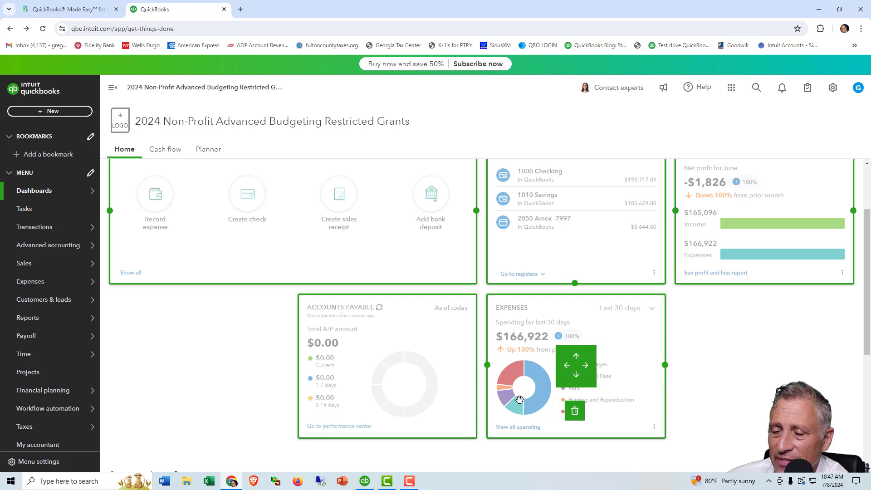
{"action": "scroll", "coordinate": [520, 400], "scroll_direction": "up", "scroll_amount": 1}
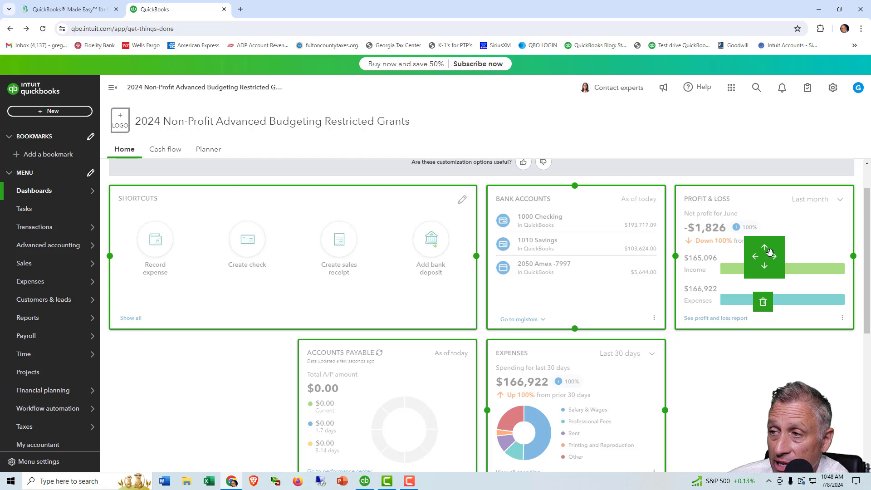
{"action": "left_click_drag", "start_coordinate": [767, 252], "coordinate": [194, 410]}
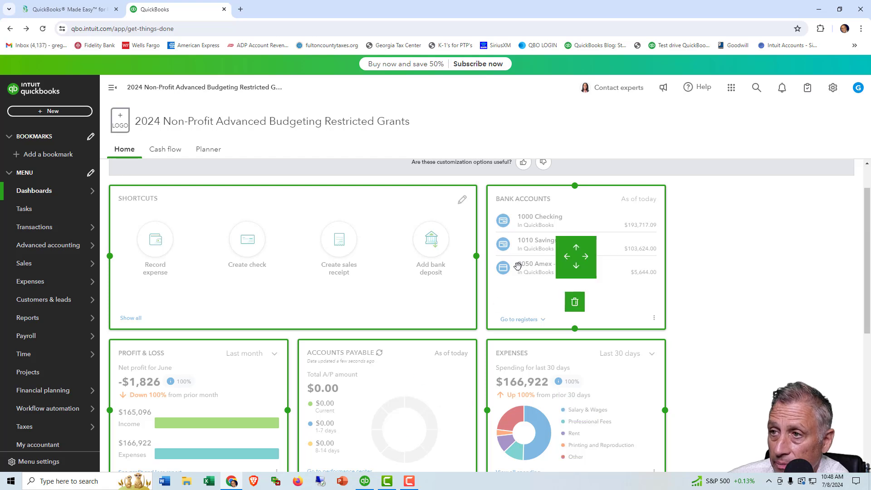
{"action": "mouse_move", "coordinate": [539, 373]}
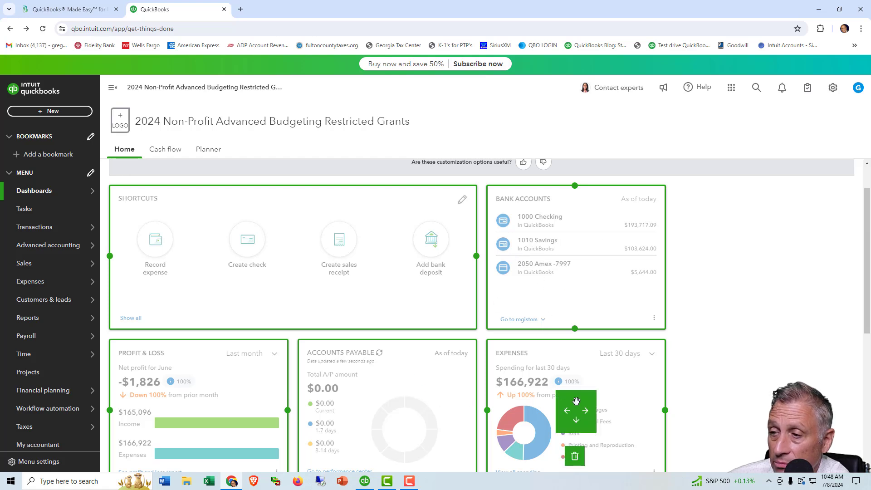
{"action": "left_click_drag", "start_coordinate": [576, 400], "coordinate": [759, 247]}
Dismiss the QuickBooks Checking add-on card under Suggestions for you.
{"action": "scroll", "coordinate": [661, 399], "scroll_direction": "down", "scroll_amount": 5}
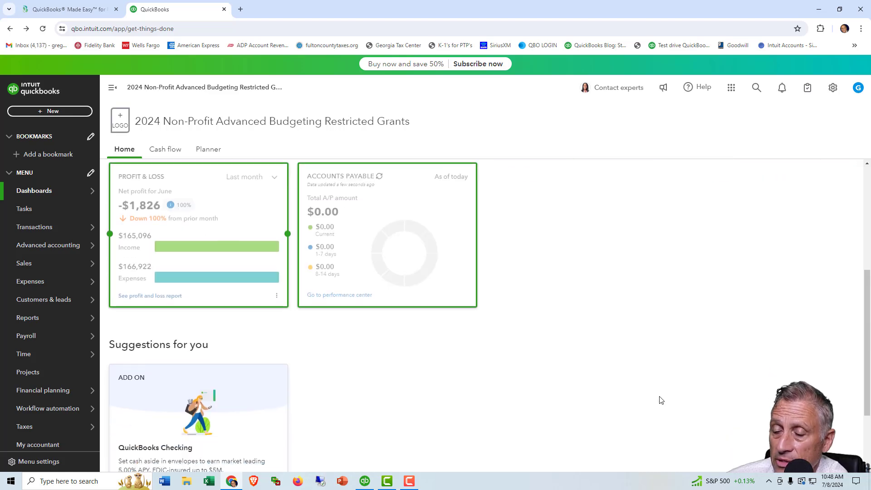
{"action": "scroll", "coordinate": [661, 399], "scroll_direction": "up", "scroll_amount": 4}
{"action": "scroll", "coordinate": [661, 399], "scroll_direction": "down", "scroll_amount": 4}
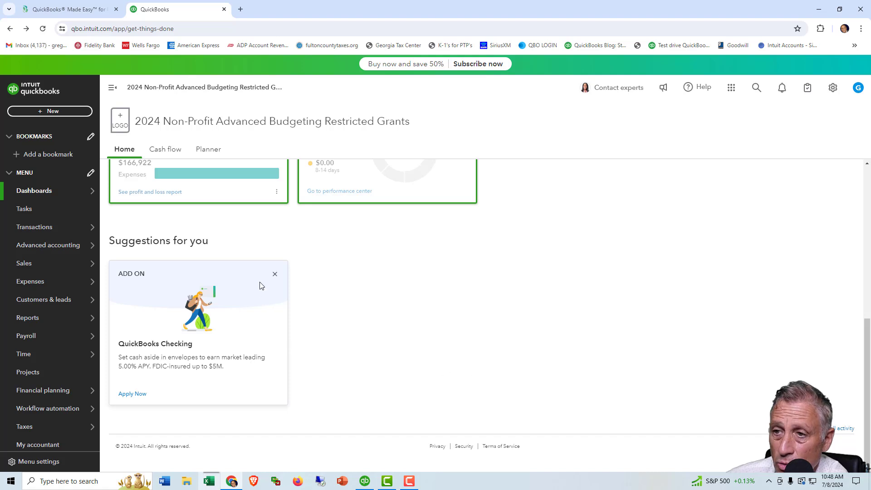
{"action": "left_click", "coordinate": [274, 275]}
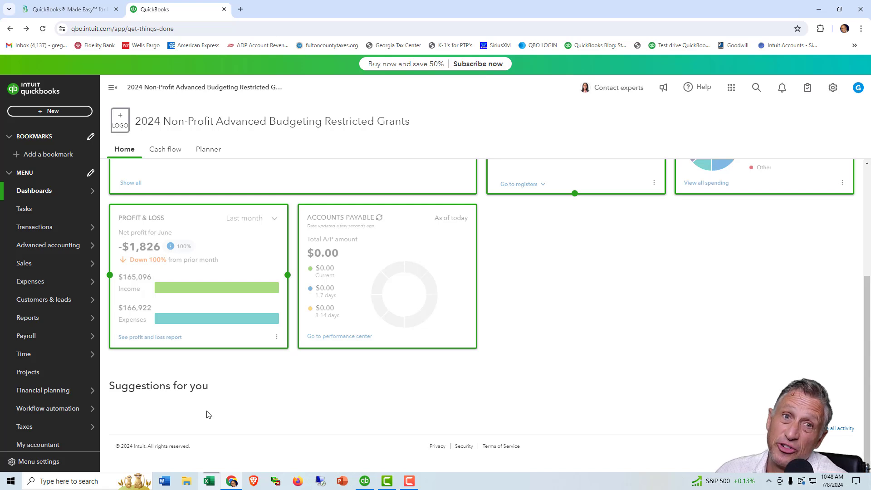
Rate the customization options as useful, save the dashboard layout, and look over the rearranged dashboard.
{"action": "scroll", "coordinate": [642, 280], "scroll_direction": "up", "scroll_amount": 4}
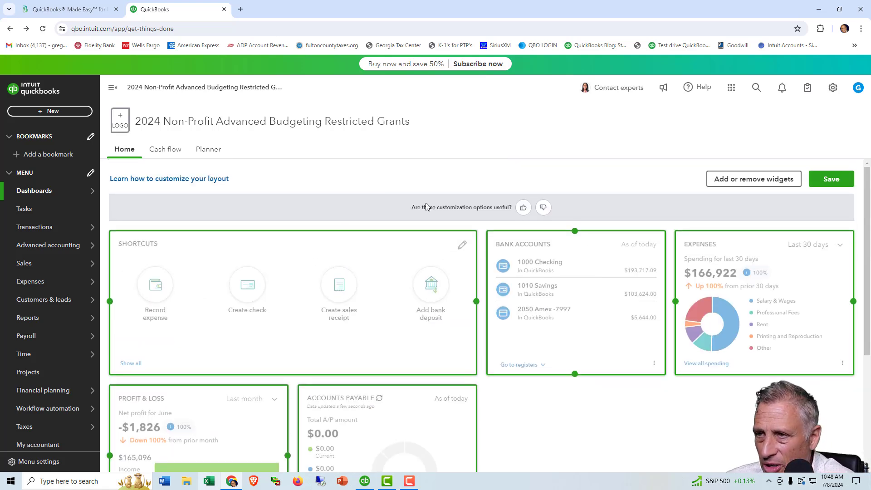
{"action": "left_click", "coordinate": [525, 209]}
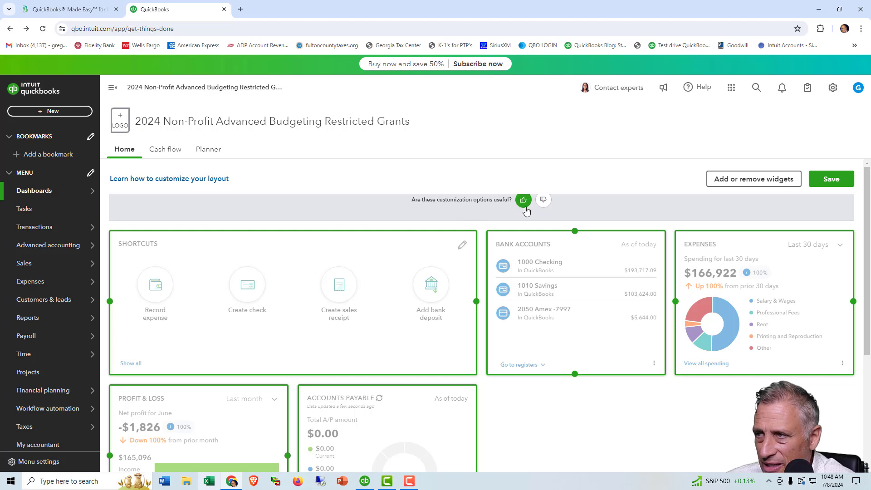
{"action": "left_click", "coordinate": [834, 188]}
{"action": "scroll", "coordinate": [697, 368], "scroll_direction": "down", "scroll_amount": 2}
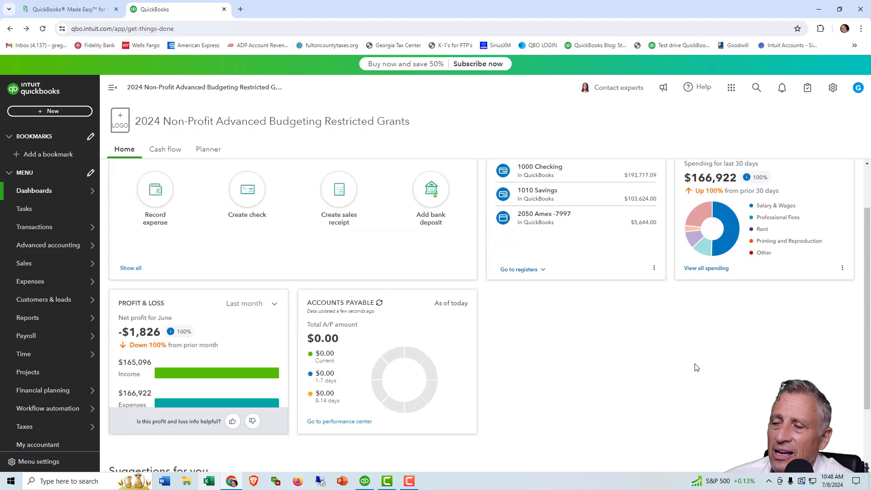
{"action": "scroll", "coordinate": [697, 367], "scroll_direction": "down", "scroll_amount": 2}
{"action": "scroll", "coordinate": [697, 369], "scroll_direction": "up", "scroll_amount": 4}
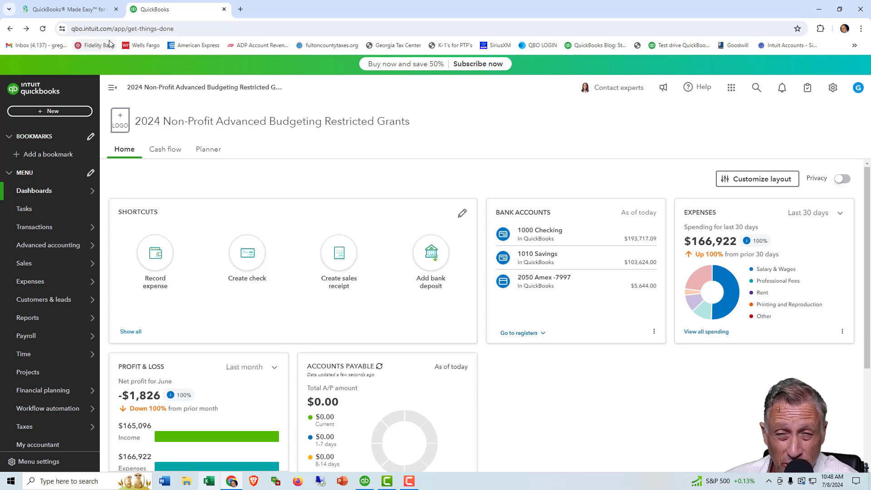
Switch to the QuickBooks Made Easy website and browse its list of live webinars.
{"action": "left_click", "coordinate": [73, 14]}
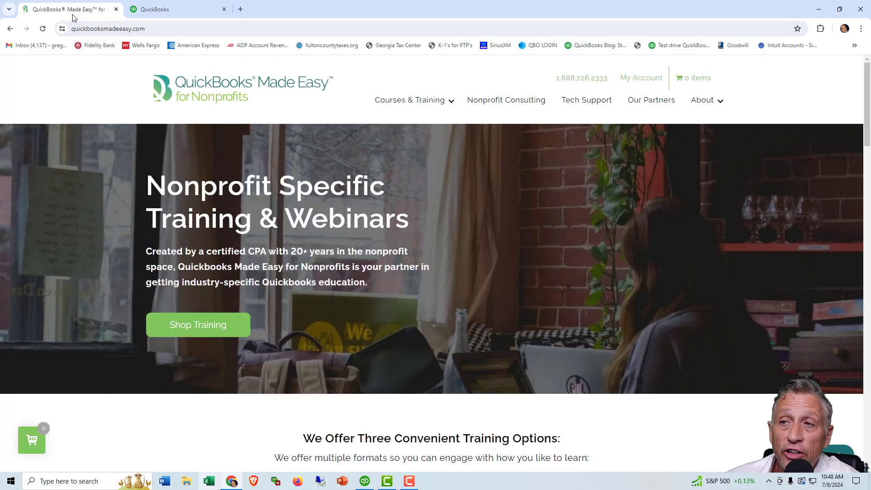
{"action": "mouse_move", "coordinate": [417, 101]}
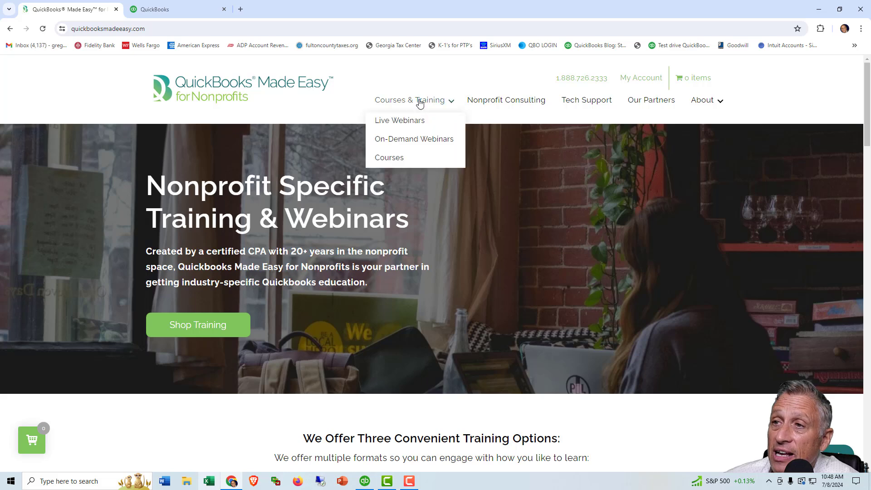
{"action": "left_click", "coordinate": [401, 123]}
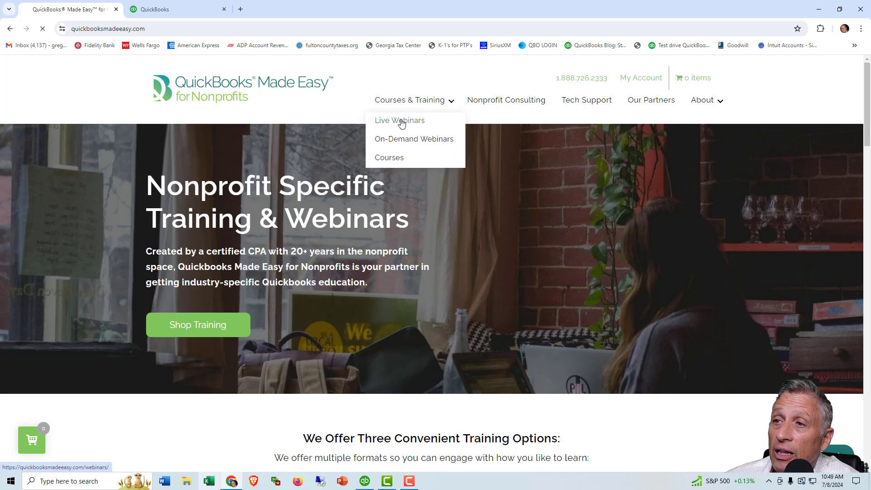
{"action": "scroll", "coordinate": [422, 168], "scroll_direction": "down", "scroll_amount": 4}
{"action": "scroll", "coordinate": [422, 167], "scroll_direction": "down", "scroll_amount": 1}
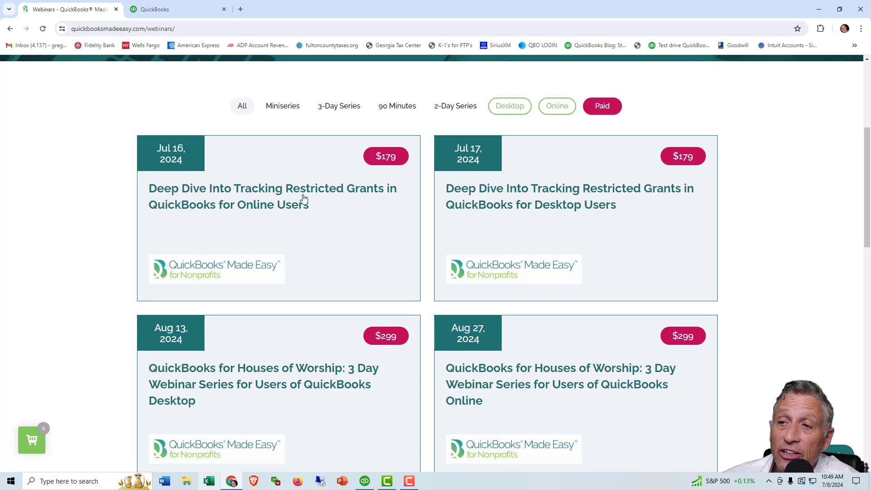
Open the Jul 16, 2024 webinar on tracking restricted grants in QuickBooks for Online Users and review its event info.
{"action": "left_click", "coordinate": [279, 213]}
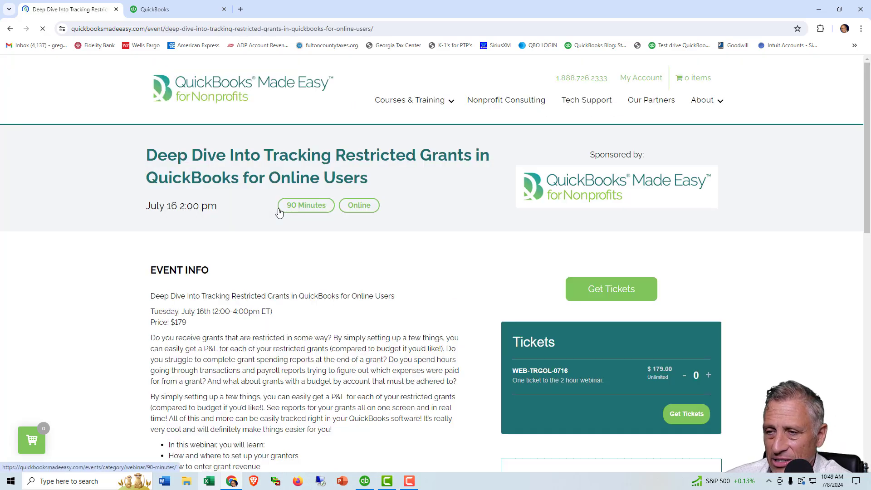
{"action": "scroll", "coordinate": [279, 213], "scroll_direction": "down", "scroll_amount": 3}
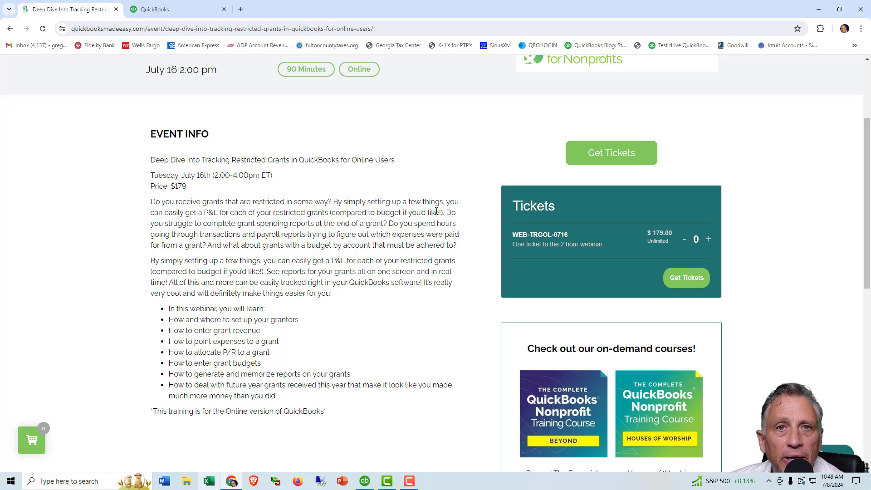
{"action": "scroll", "coordinate": [437, 211], "scroll_direction": "up", "scroll_amount": 1}
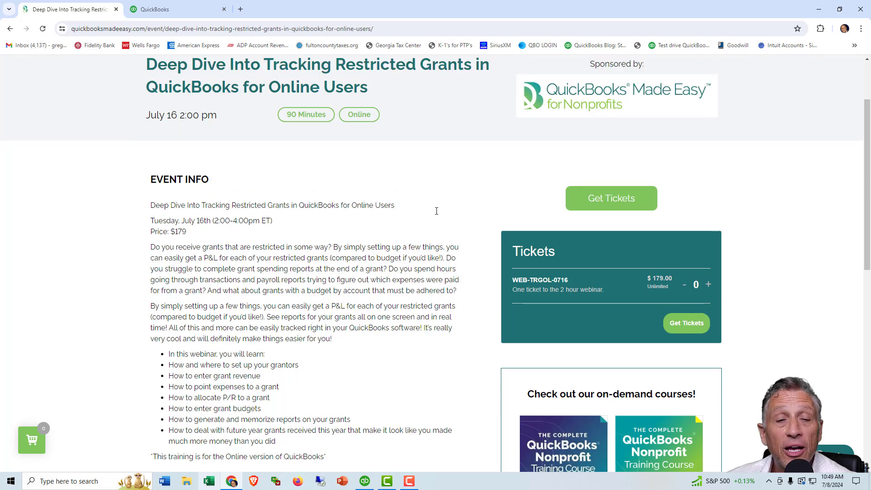